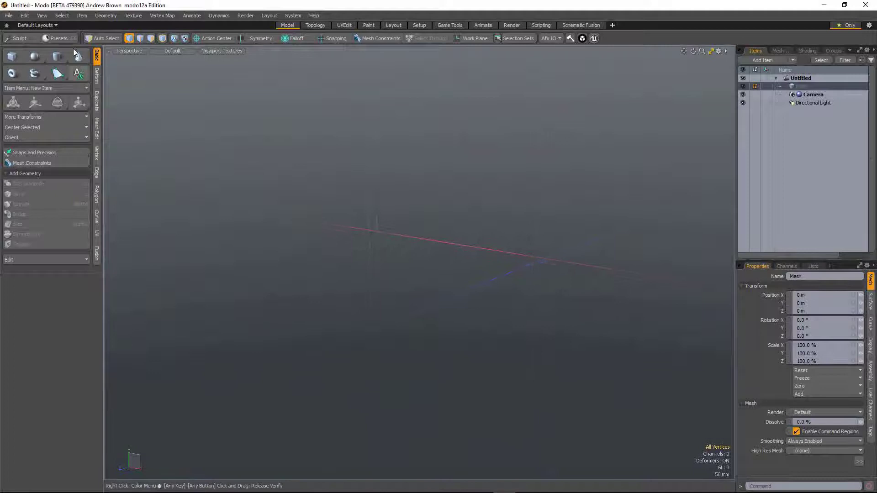
Step: Browse the presets to Cloud Assets > Meshes > Animals and select the DemeKin0 goldfish
{"action": "left_click", "coordinate": [57, 39]}
{"action": "left_click_drag", "start_coordinate": [153, 89], "coordinate": [155, 75]}
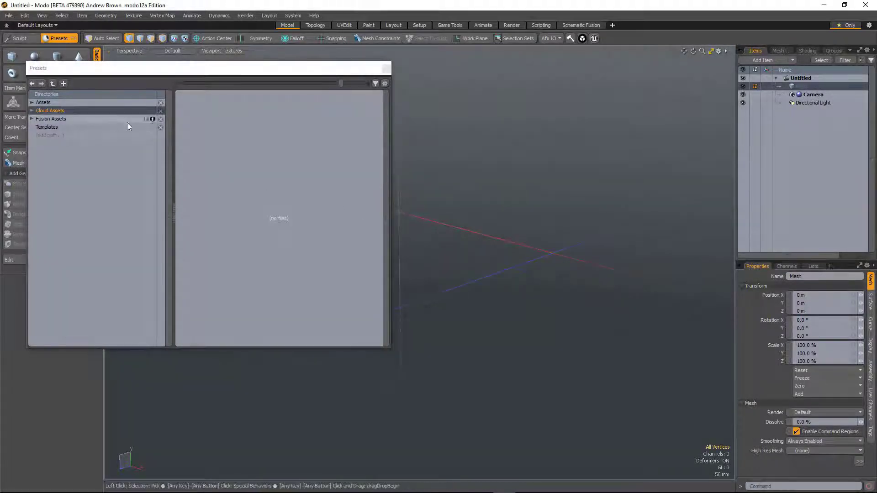
{"action": "left_click", "coordinate": [32, 111]}
{"action": "left_click", "coordinate": [37, 168]}
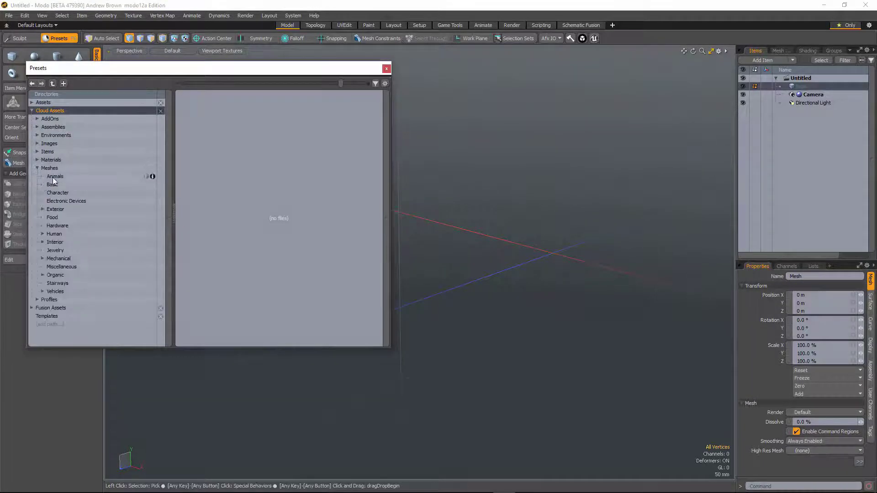
{"action": "left_click", "coordinate": [149, 176]}
{"action": "left_click_drag", "start_coordinate": [386, 111], "coordinate": [391, 163]}
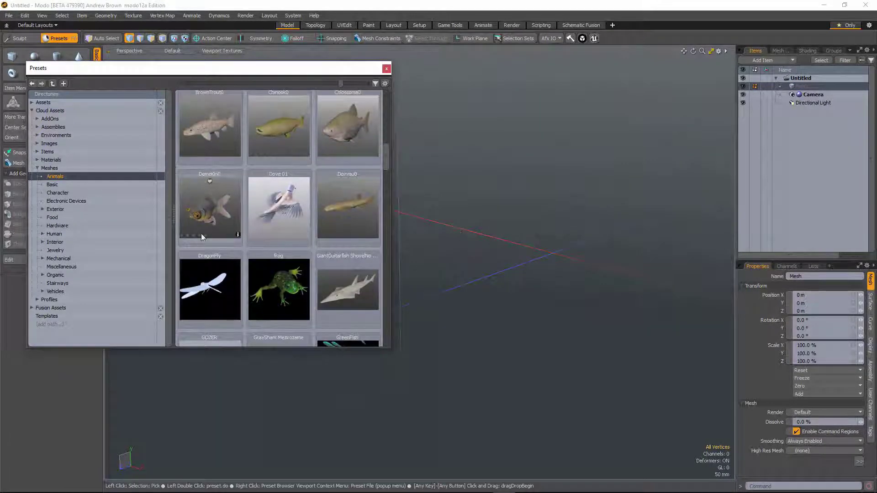
{"action": "left_click", "coordinate": [206, 209]}
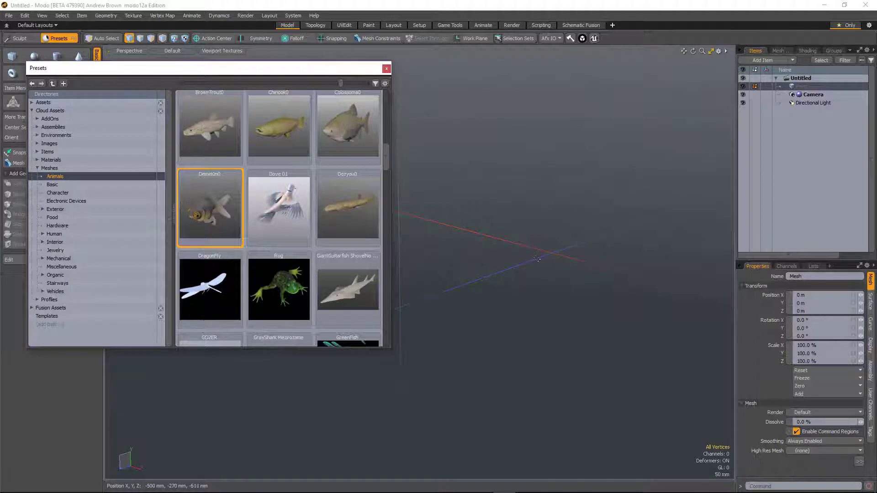
Step: Drop the DemeKin0 goldfish preset into the viewport and confirm its installation
{"action": "left_click_drag", "start_coordinate": [210, 217], "coordinate": [562, 370]}
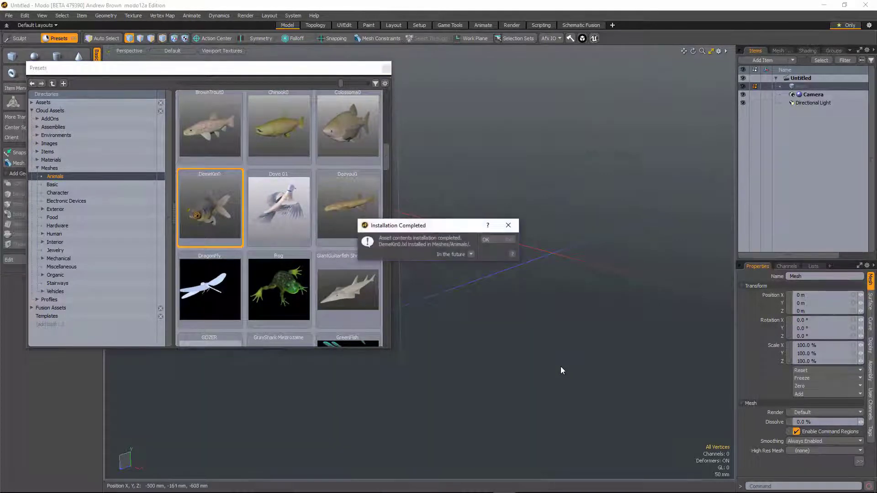
{"action": "left_click", "coordinate": [484, 245]}
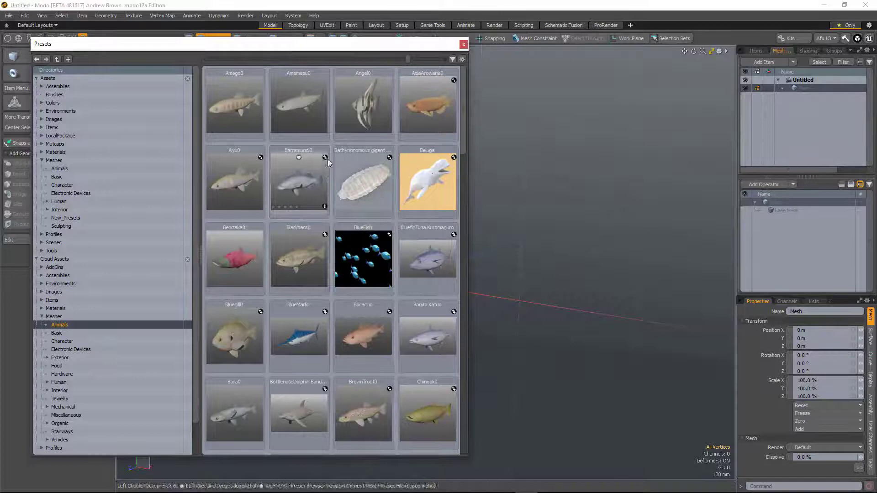
Step: Download the Barramundi0 fish preset, then return to the Cloud Assets Animals folder
{"action": "left_click", "coordinate": [299, 185]}
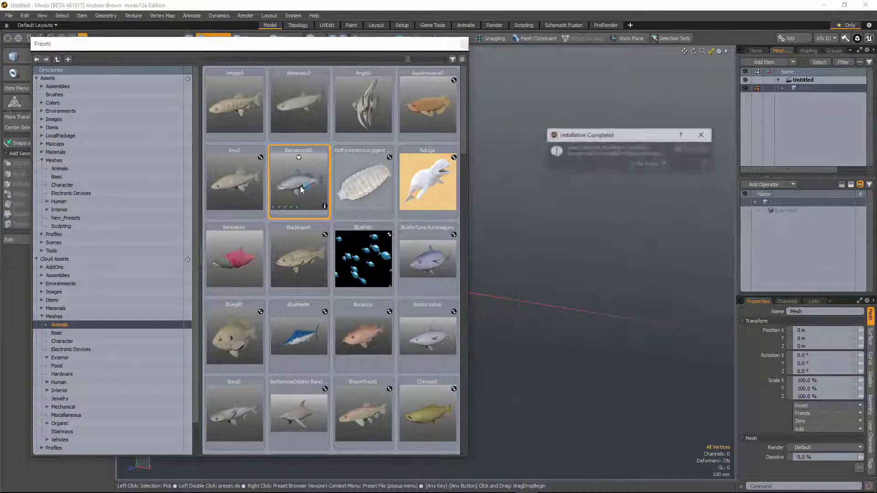
{"action": "left_click", "coordinate": [687, 153]}
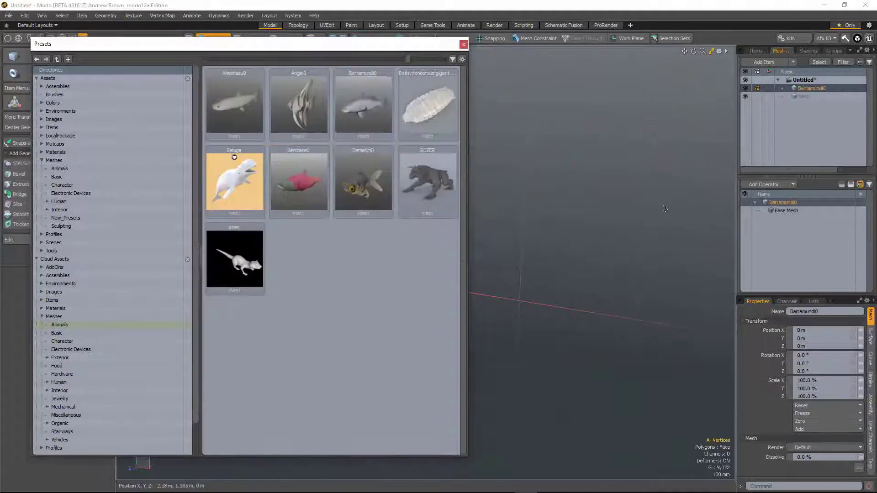
{"action": "left_click", "coordinate": [74, 325]}
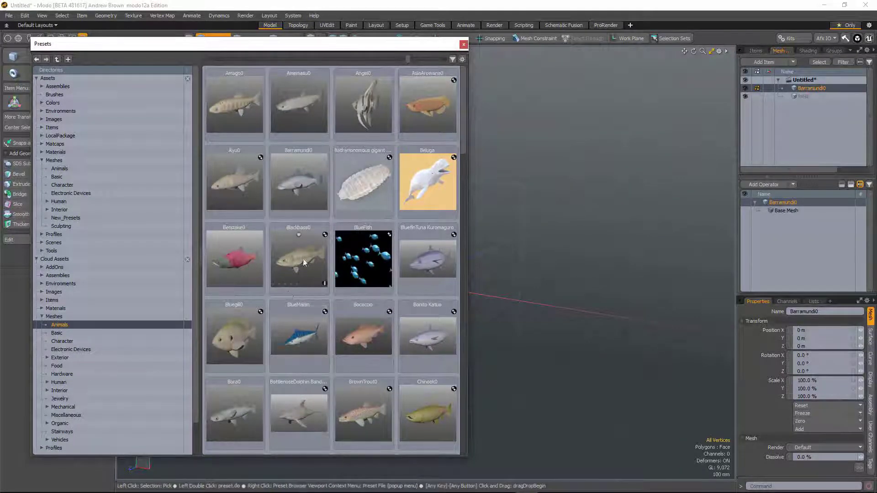
Step: View the Bathynonomous giganteus preset details and move the details window higher up
{"action": "left_click", "coordinate": [389, 207]}
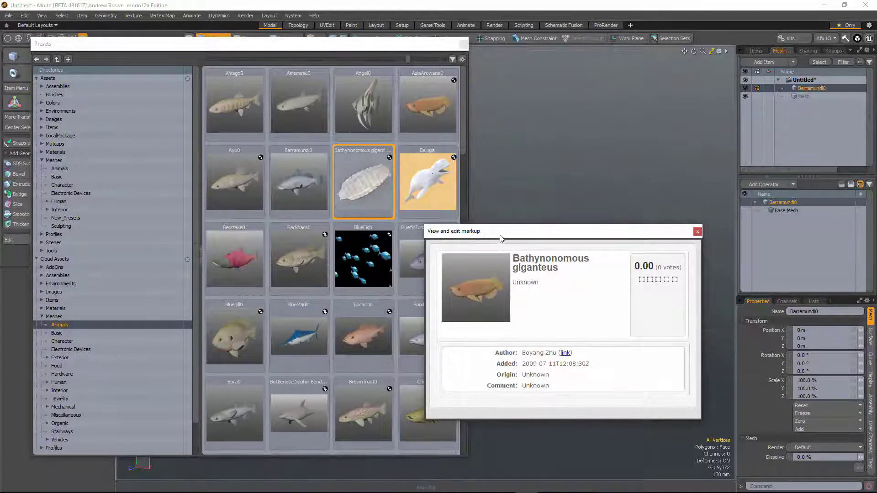
{"action": "left_click_drag", "start_coordinate": [502, 234], "coordinate": [510, 124]}
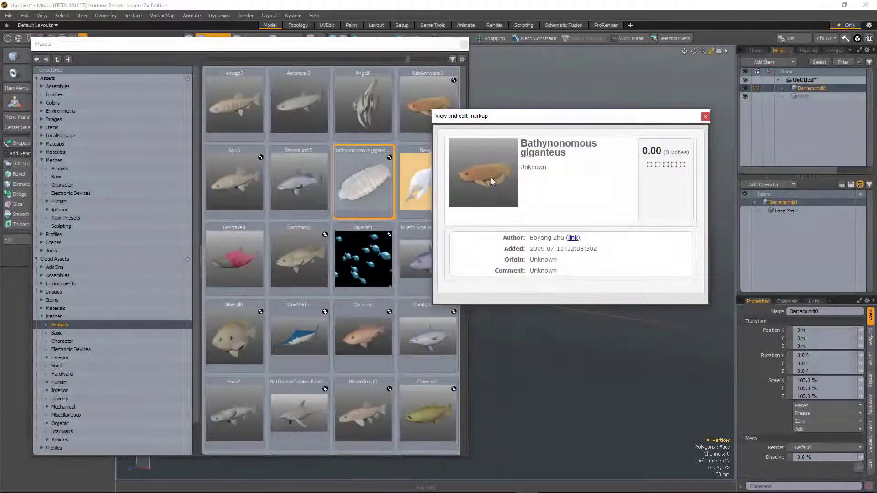
{"action": "mouse_move", "coordinate": [516, 118]}
{"action": "left_mouse_down"}
{"action": "mouse_move", "coordinate": [485, 114]}
{"action": "mouse_move", "coordinate": [517, 105]}
{"action": "left_mouse_up"}
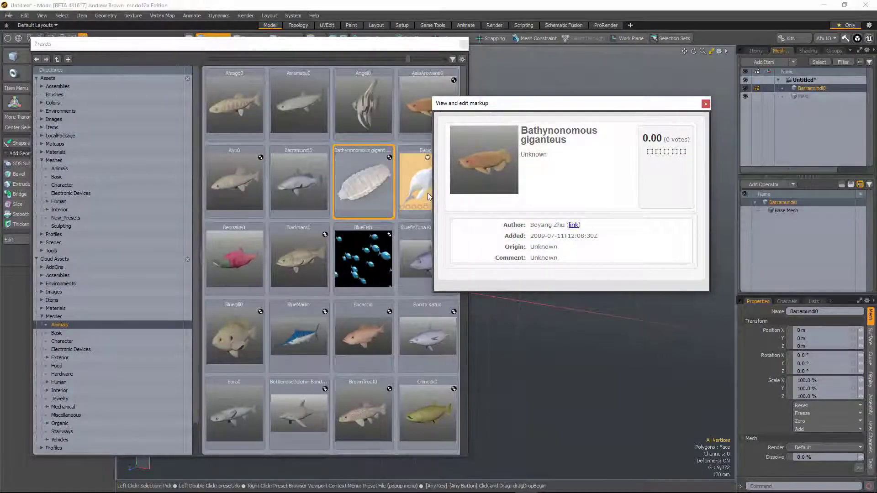
{"action": "left_click_drag", "start_coordinate": [529, 107], "coordinate": [525, 105]}
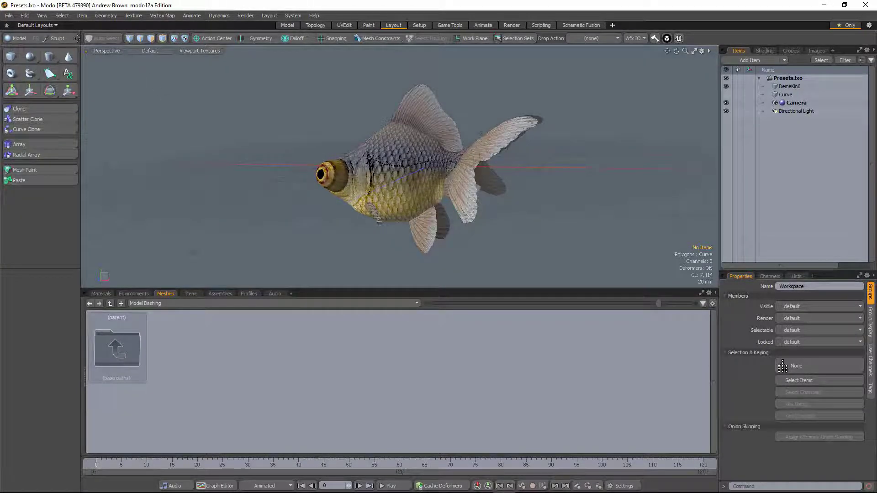
{"action": "left_click", "coordinate": [8, 16]}
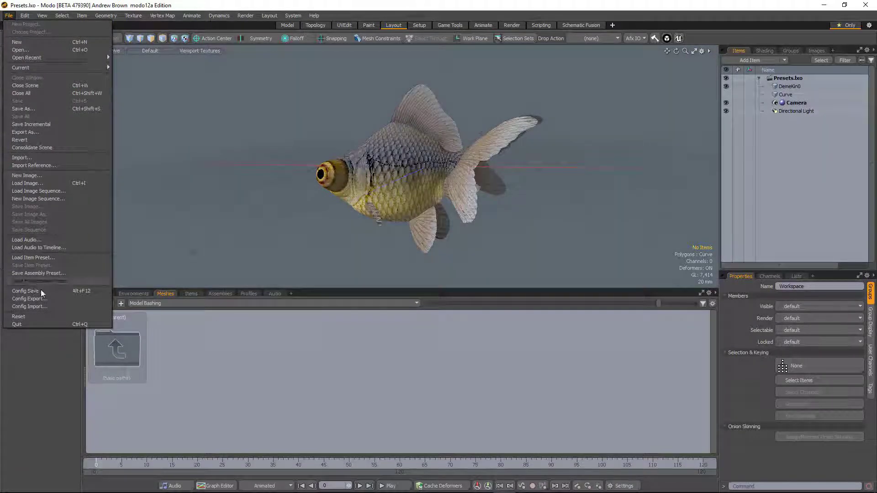
{"action": "left_click", "coordinate": [107, 332]}
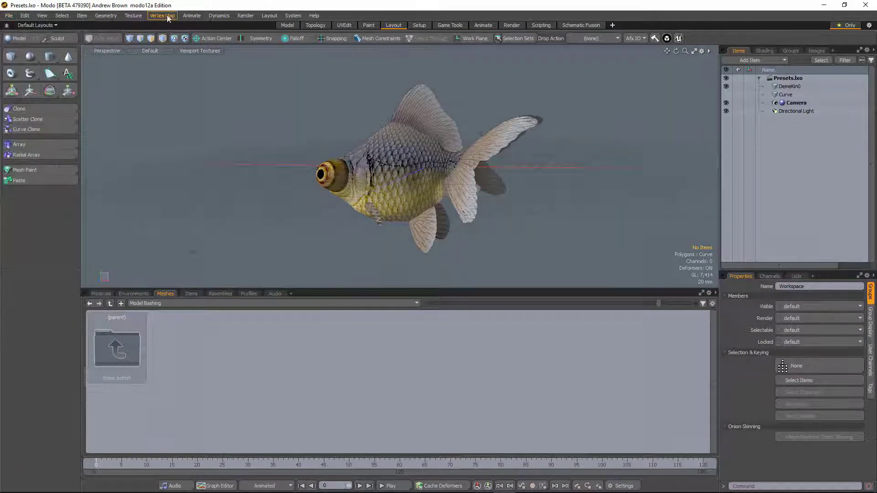
{"action": "left_click", "coordinate": [105, 16]}
{"action": "mouse_move", "coordinate": [192, 66]}
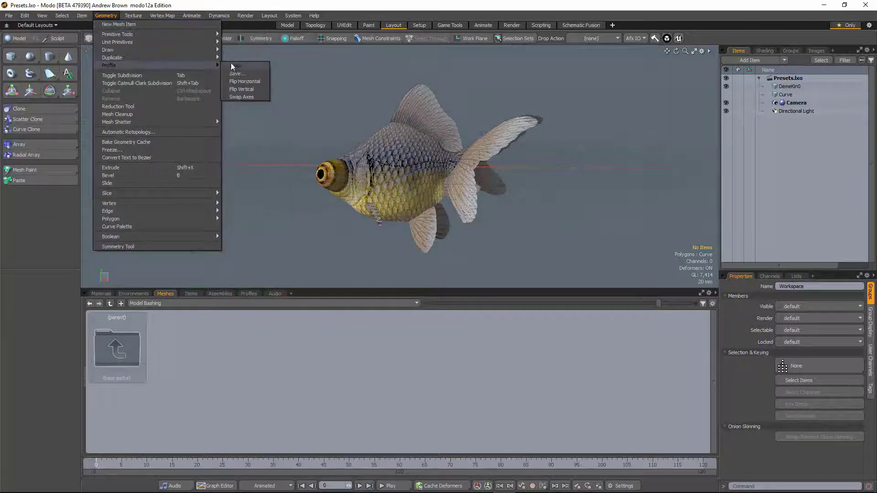
{"action": "left_click", "coordinate": [44, 338]}
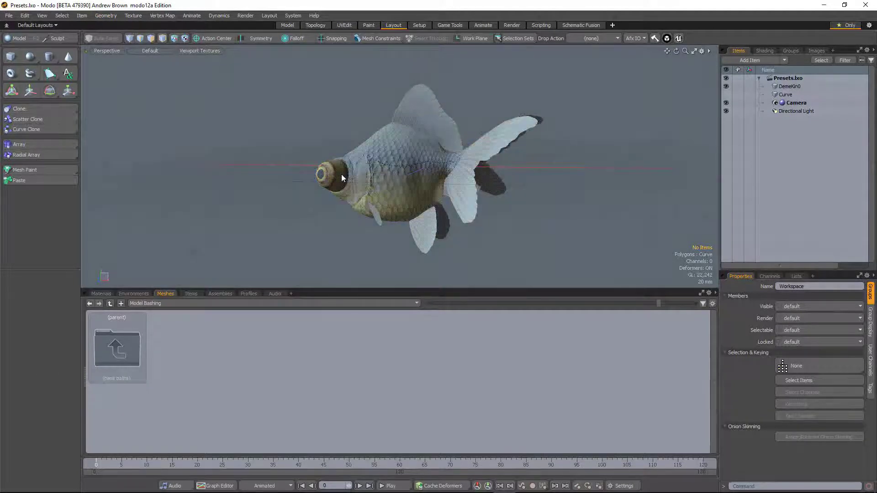
{"action": "key", "text": "alt"}
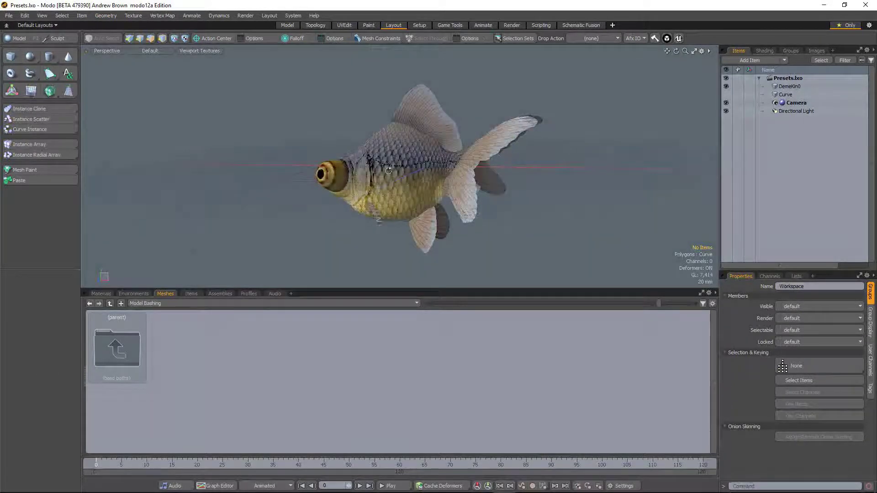
{"action": "left_click_drag", "start_coordinate": [388, 170], "coordinate": [355, 195], "text": "alt"}
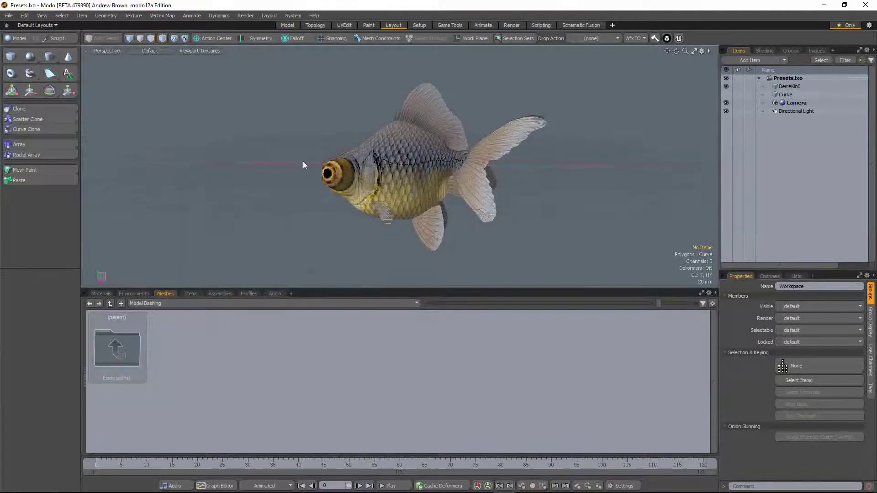
{"action": "left_click_drag", "start_coordinate": [279, 198], "coordinate": [286, 166], "text": "alt"}
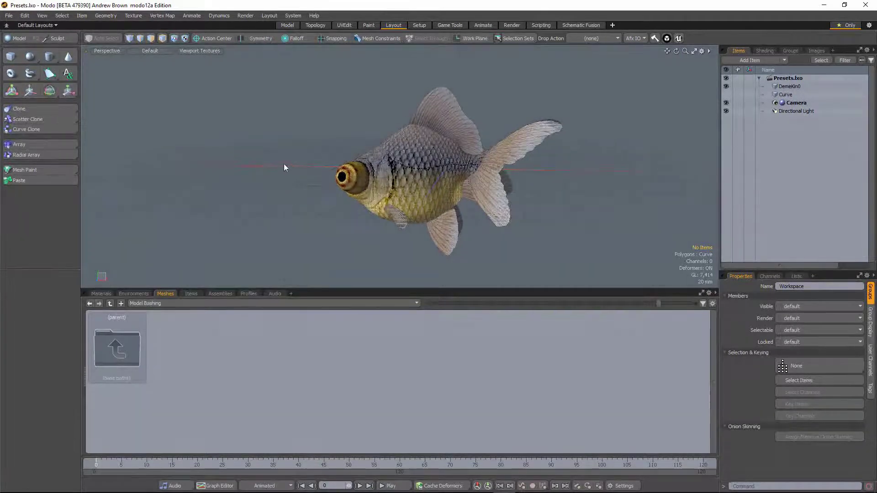
{"action": "left_click", "coordinate": [419, 176]}
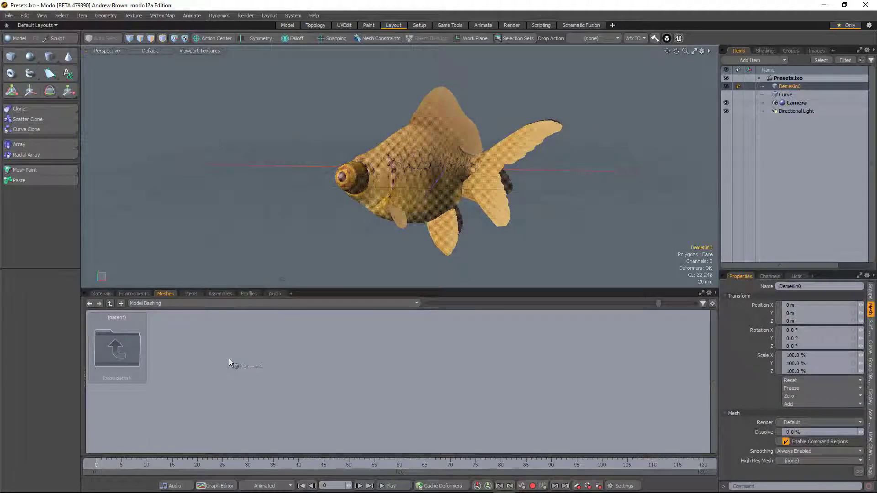
Step: Save the goldfish mesh as the DemeKin0 preset in the Model Bashing folder
{"action": "left_click_drag", "start_coordinate": [229, 358], "coordinate": [228, 359]}
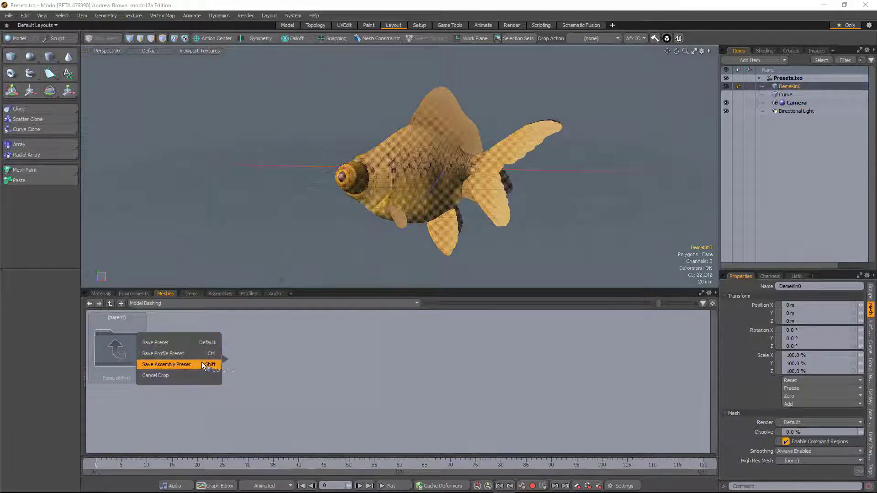
{"action": "left_click", "coordinate": [182, 343]}
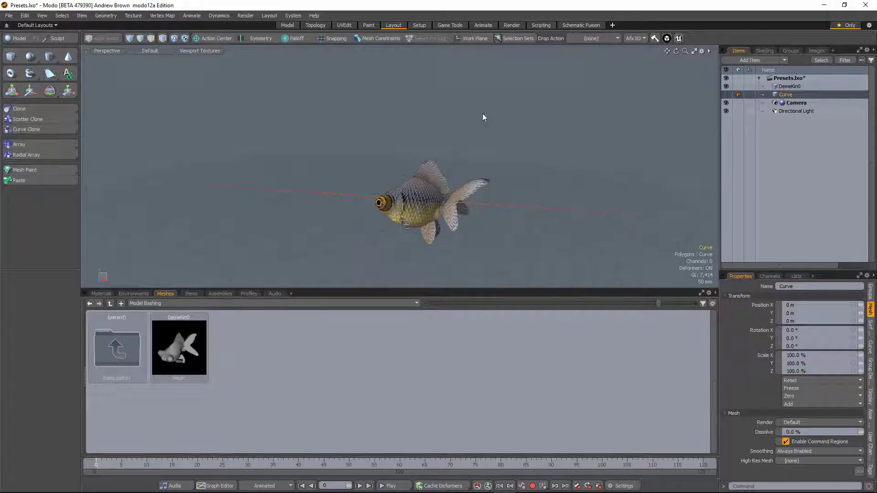
Step: Hide the goldfish and save the curve as the Curve.lxl profile preset in Model Bashing
{"action": "left_click", "coordinate": [726, 86]}
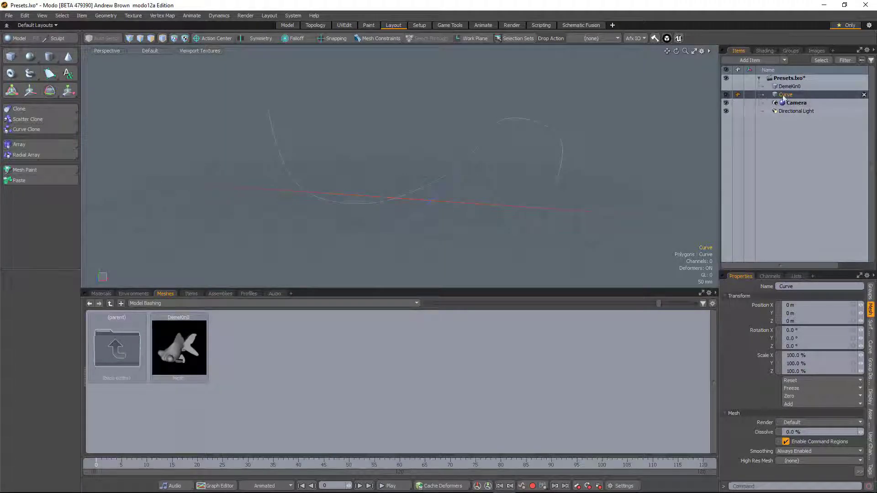
{"action": "left_click_drag", "start_coordinate": [382, 205], "coordinate": [306, 355]}
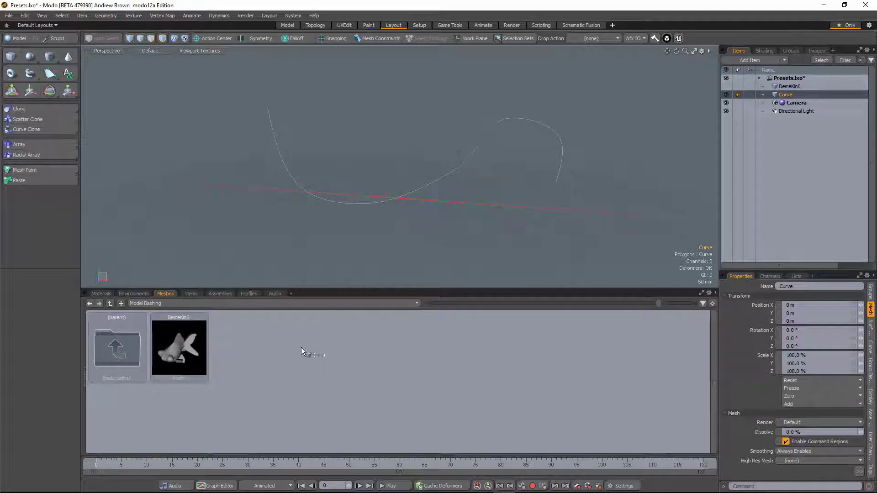
{"action": "left_click_drag", "start_coordinate": [300, 347], "coordinate": [235, 344]}
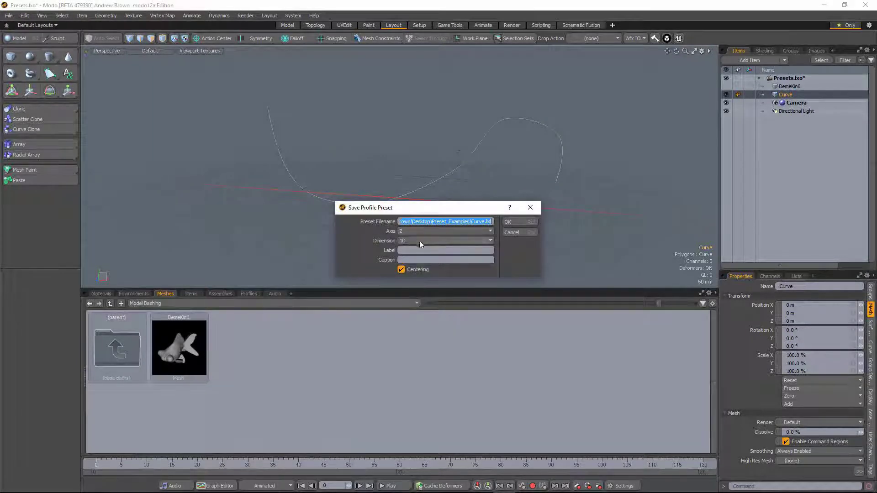
{"action": "left_click", "coordinate": [508, 221]}
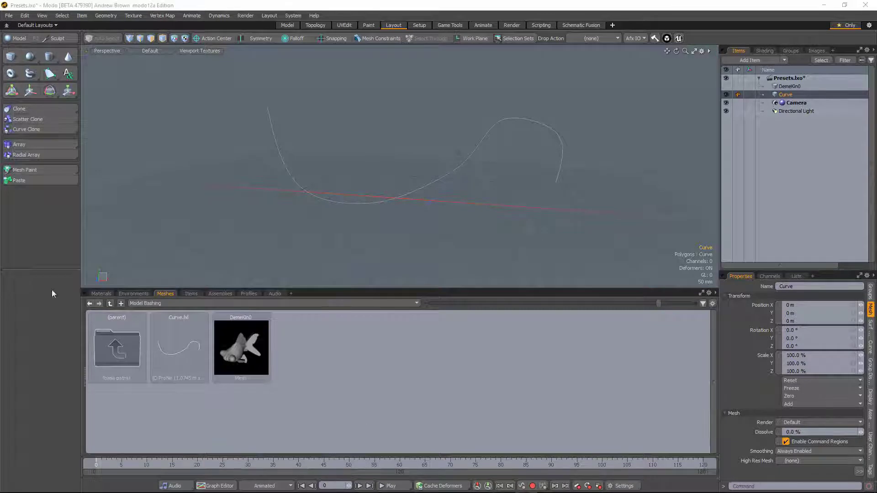
{"action": "left_click_drag", "start_coordinate": [447, 219], "coordinate": [342, 339], "text": "alt"}
Step: Save the Directional Light as a preset in the Model Bashing folder
{"action": "left_click", "coordinate": [339, 143]}
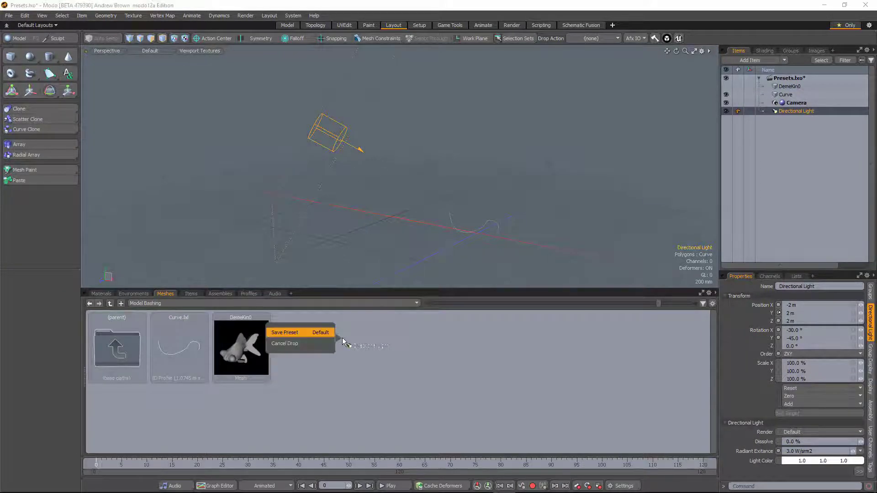
{"action": "left_click", "coordinate": [305, 332]}
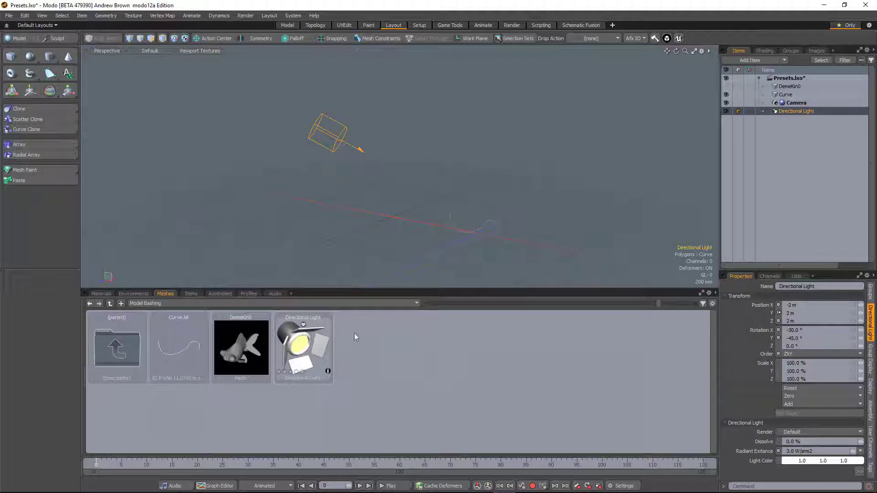
{"action": "left_click", "coordinate": [459, 368]}
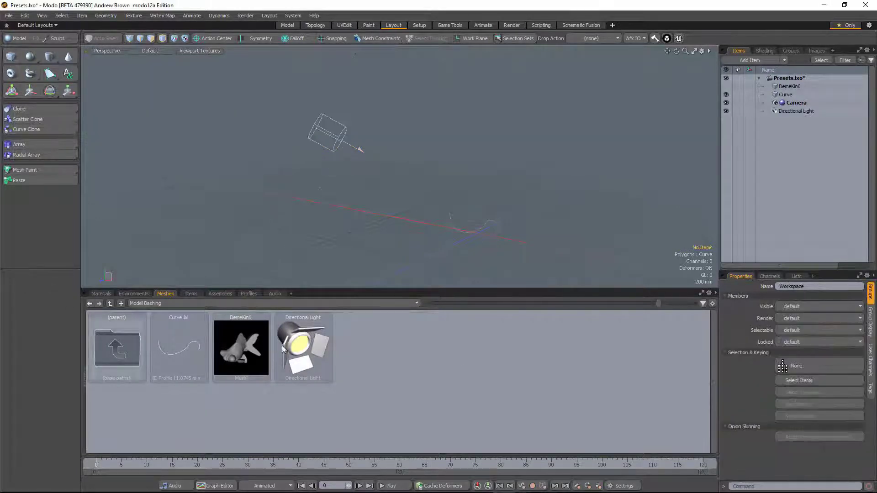
Step: Create the Material (2) preset from the goldfish's Material in the Shader Tree
{"action": "left_click", "coordinate": [765, 51]}
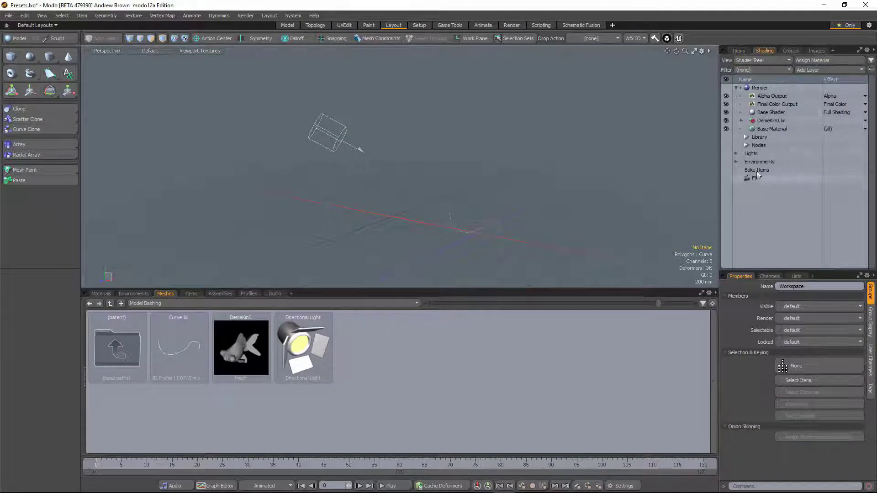
{"action": "left_click", "coordinate": [742, 120]}
{"action": "left_click_drag", "start_coordinate": [771, 128], "coordinate": [418, 358]}
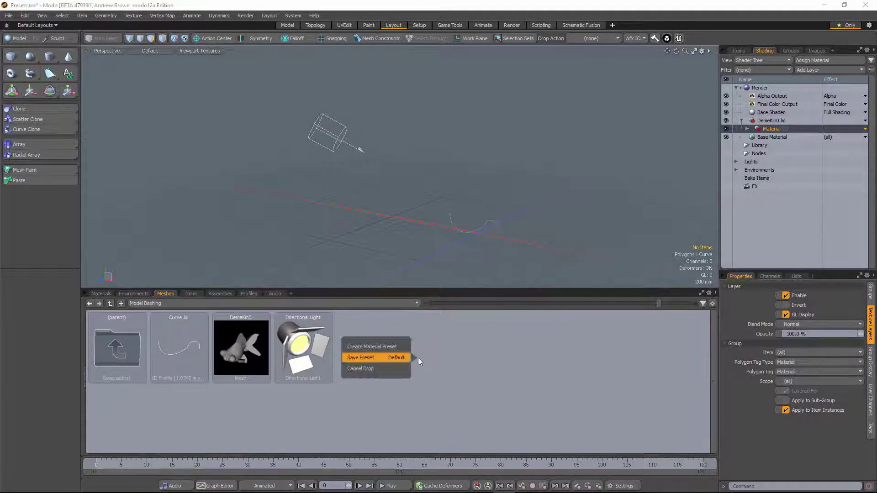
{"action": "left_click", "coordinate": [387, 345]}
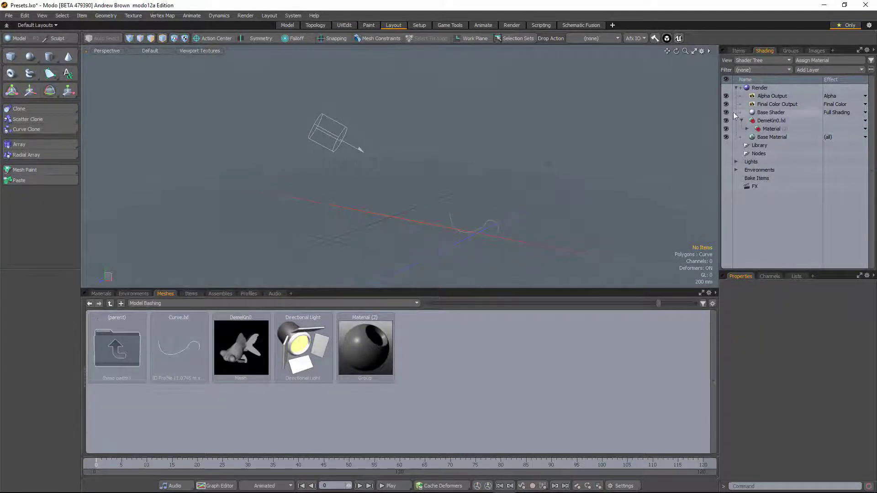
{"action": "left_click", "coordinate": [790, 51]}
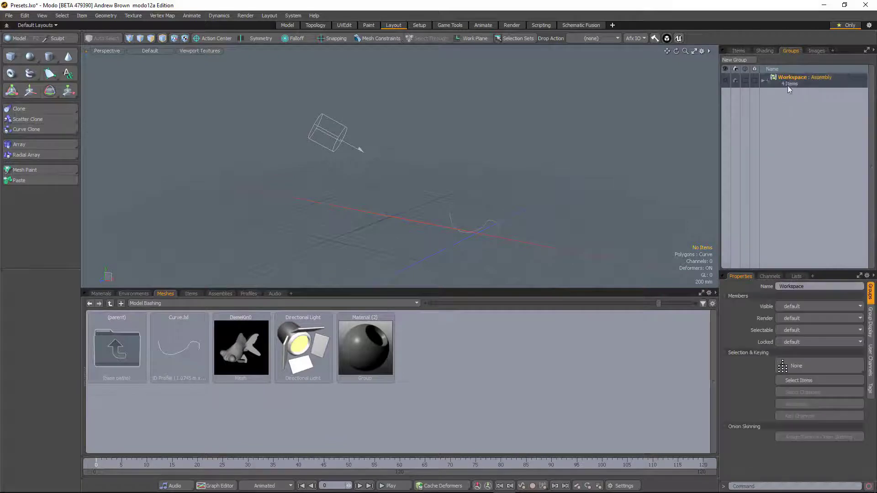